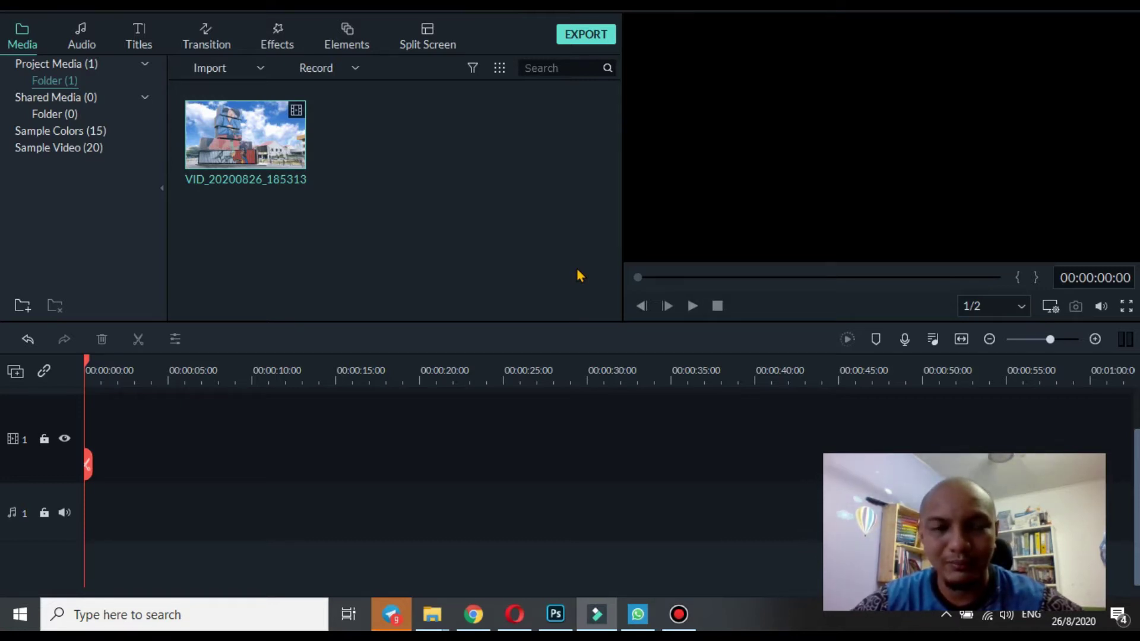
Place the VID_20200826_185313 clip at the start of video track 1 and play it back from the beginning.
{"action": "left_click_drag", "start_coordinate": [297, 156], "coordinate": [94, 442]}
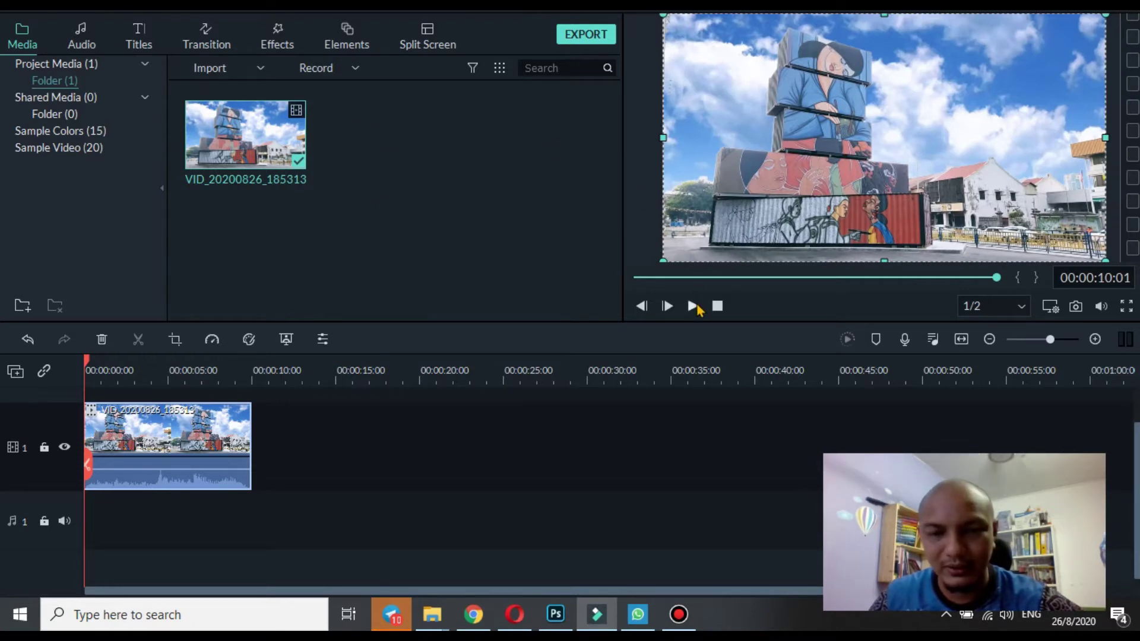
{"action": "left_click", "coordinate": [693, 306]}
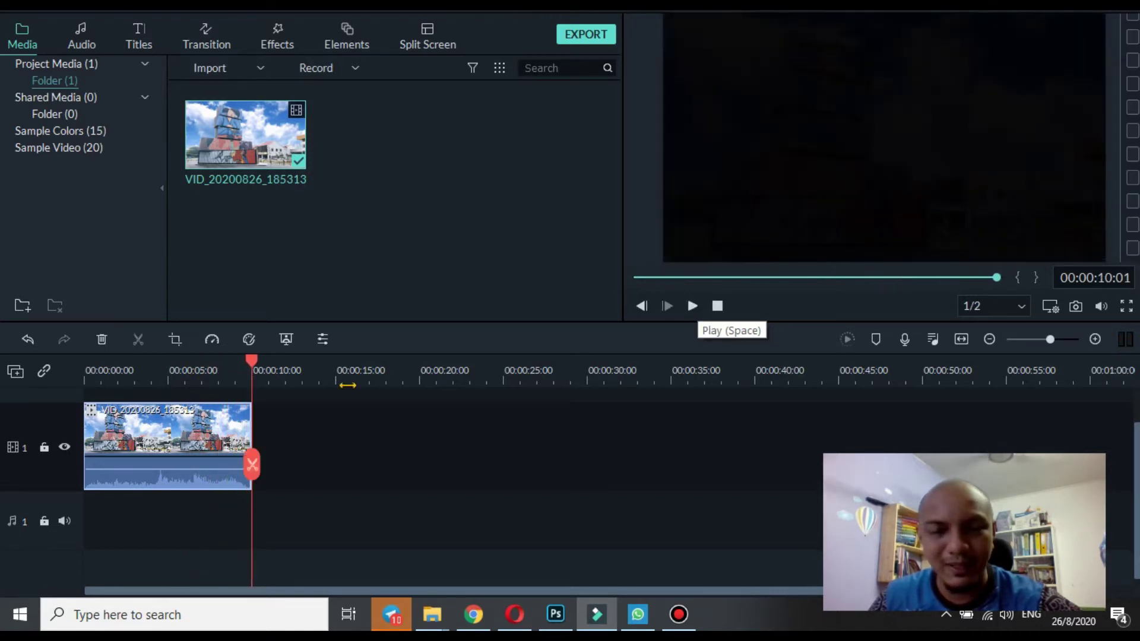
{"action": "left_click", "coordinate": [208, 370]}
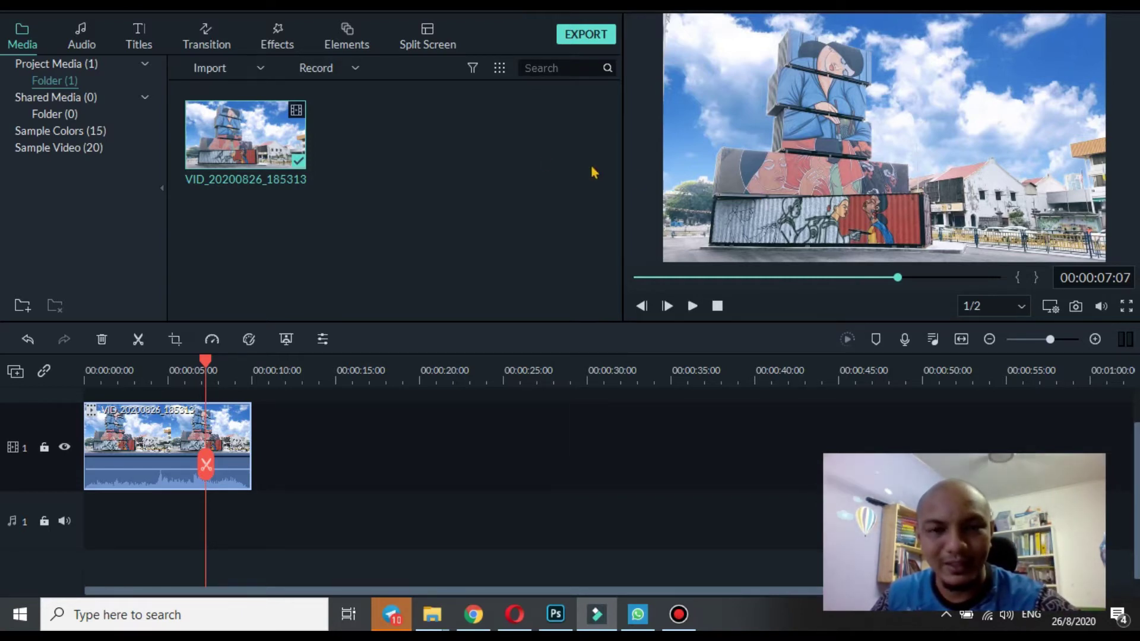
{"action": "left_click", "coordinate": [642, 306]}
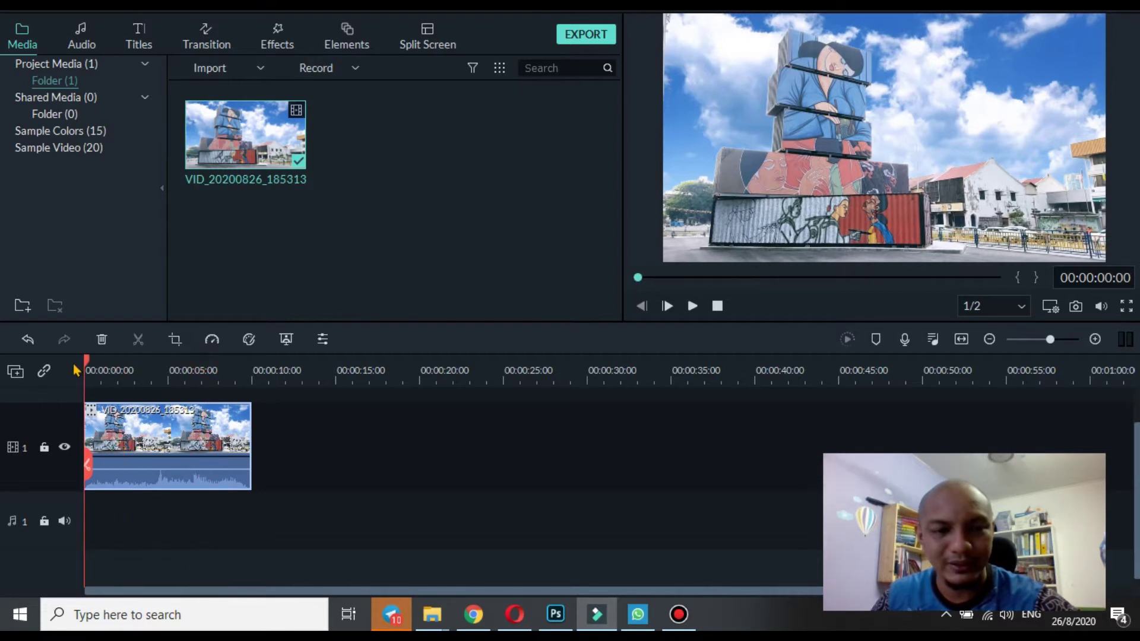
{"action": "left_click", "coordinate": [692, 307]}
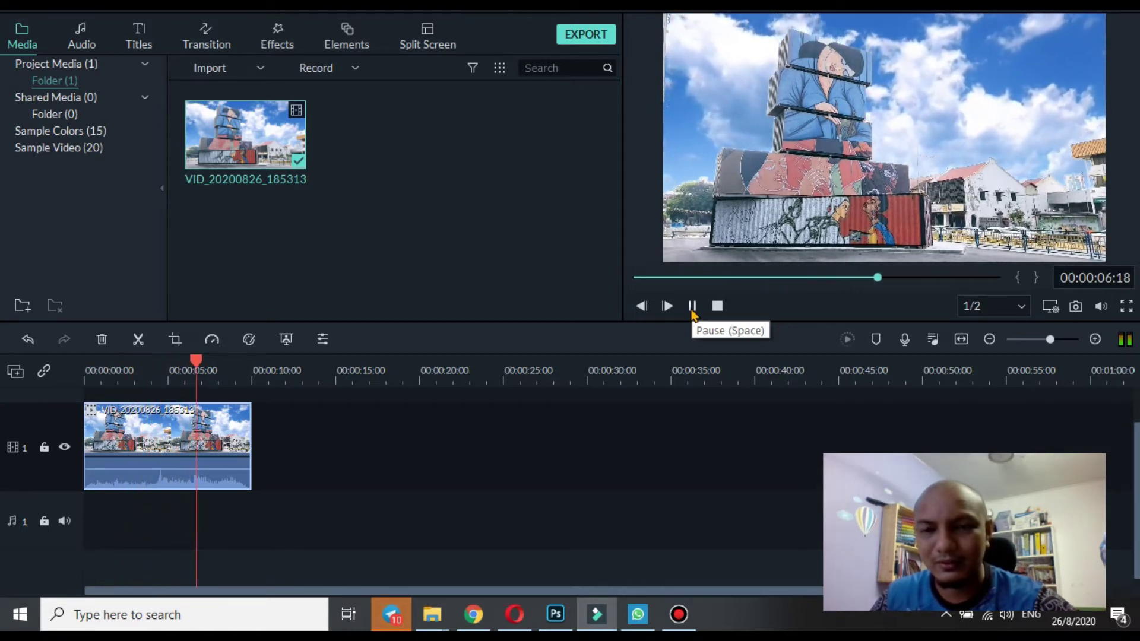
{"action": "left_click", "coordinate": [693, 306]}
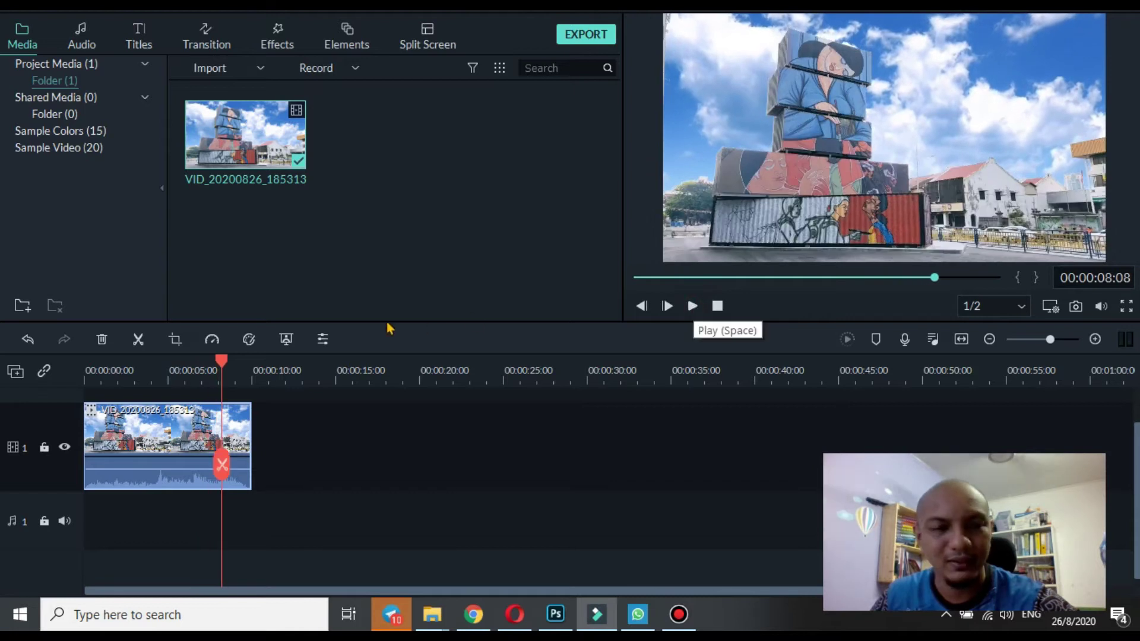
Open the Pan & Zoom settings for the timeline clip and preview its default start and end frames.
{"action": "left_click", "coordinate": [174, 340]}
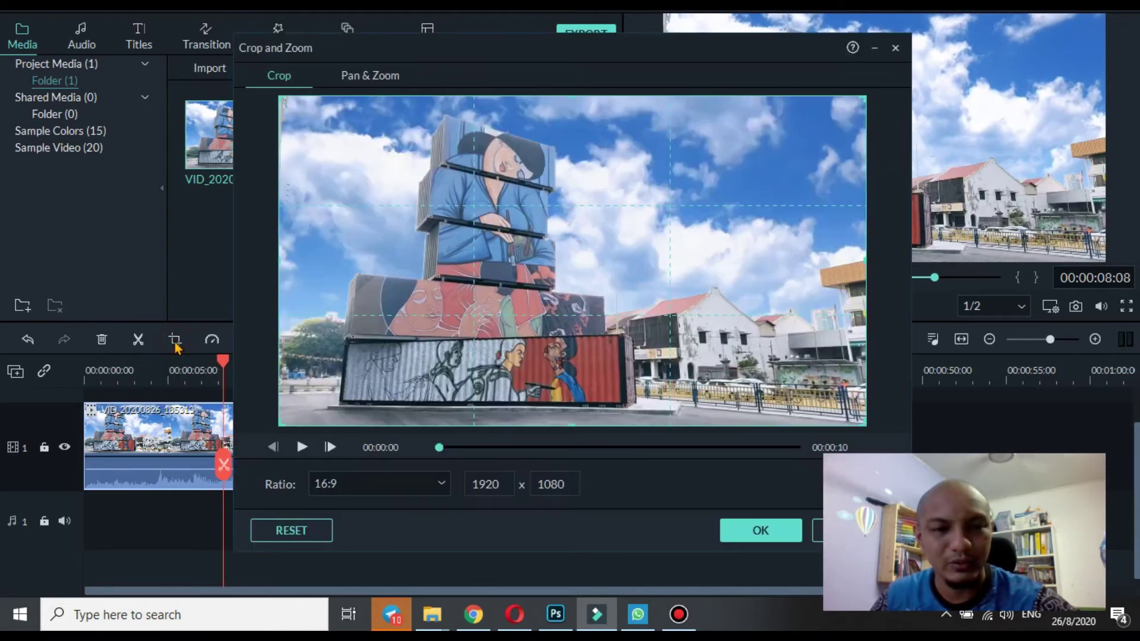
{"action": "left_click", "coordinate": [386, 80]}
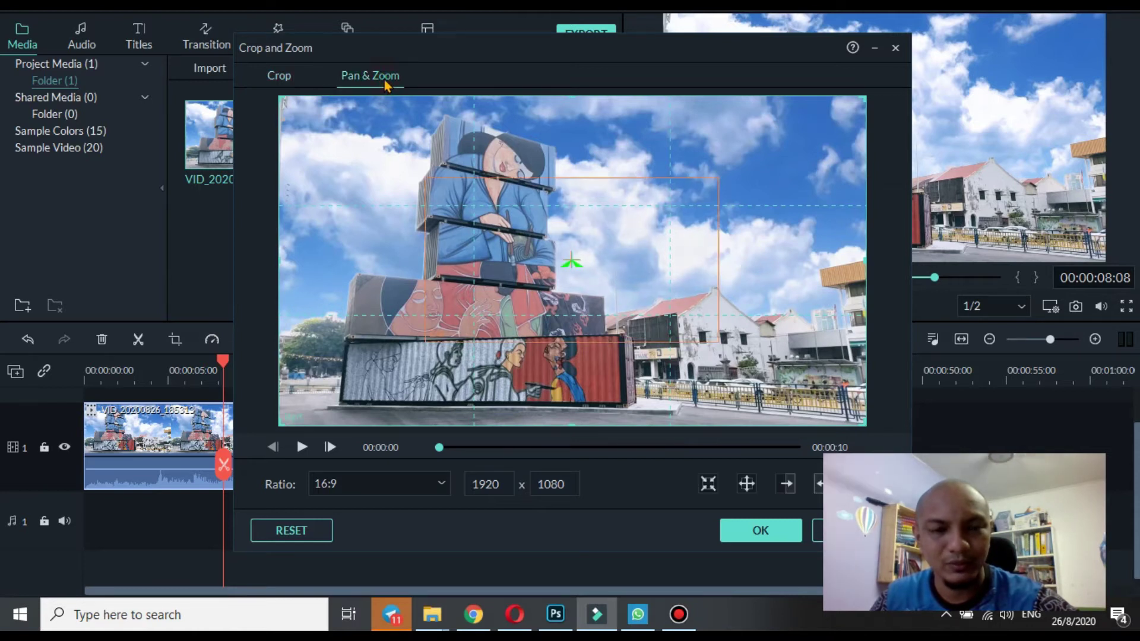
{"action": "left_click", "coordinate": [502, 196]}
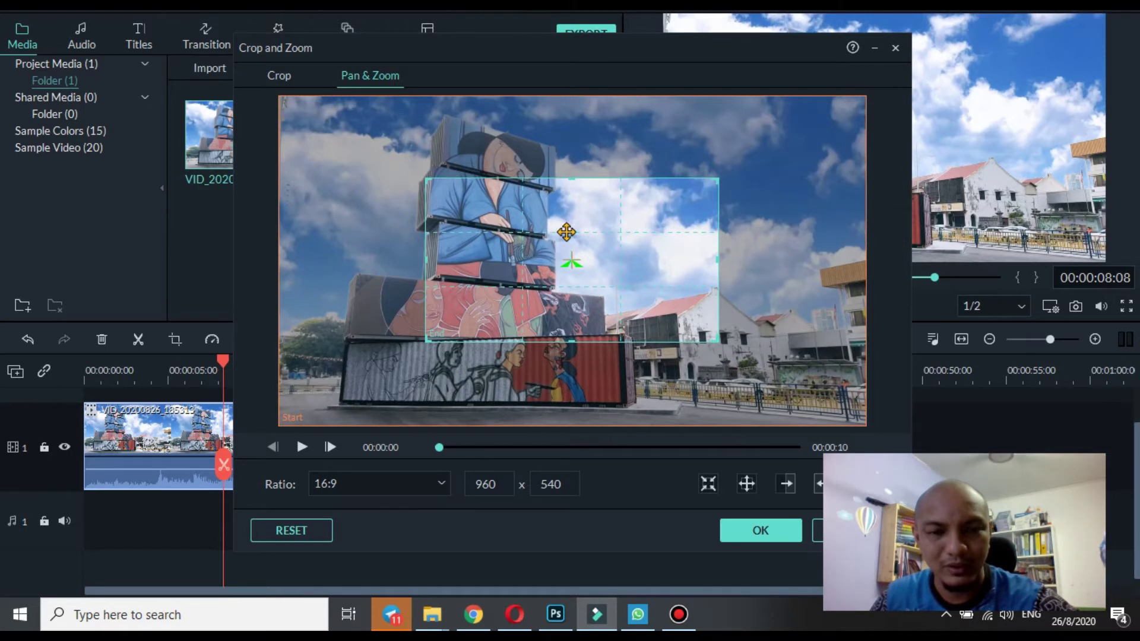
{"action": "left_click", "coordinate": [337, 289]}
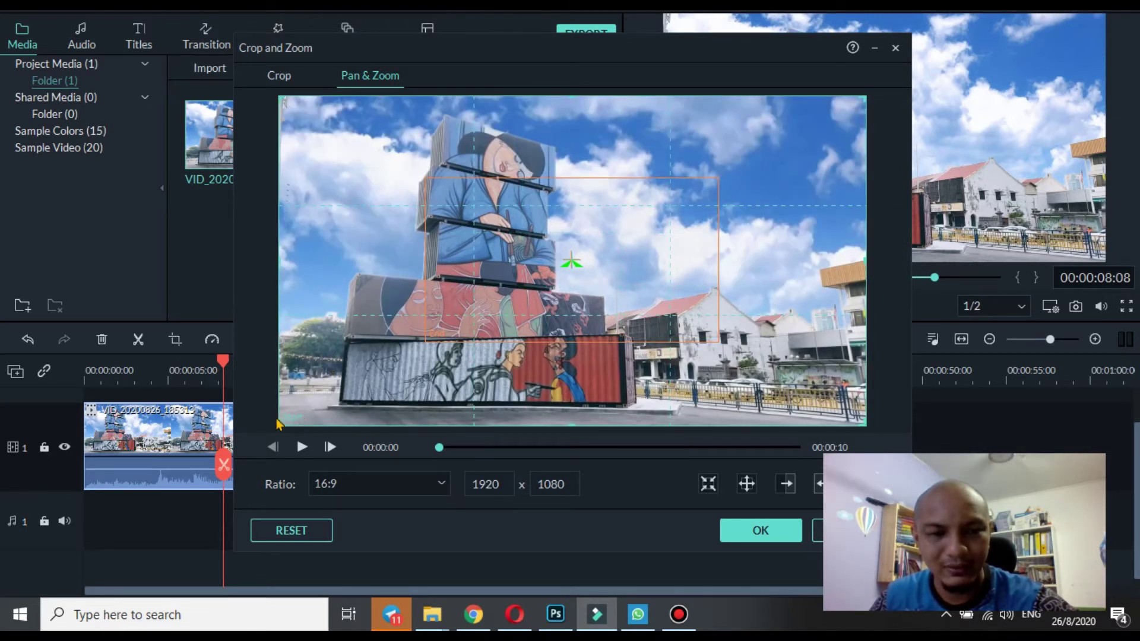
{"action": "left_click", "coordinate": [498, 304]}
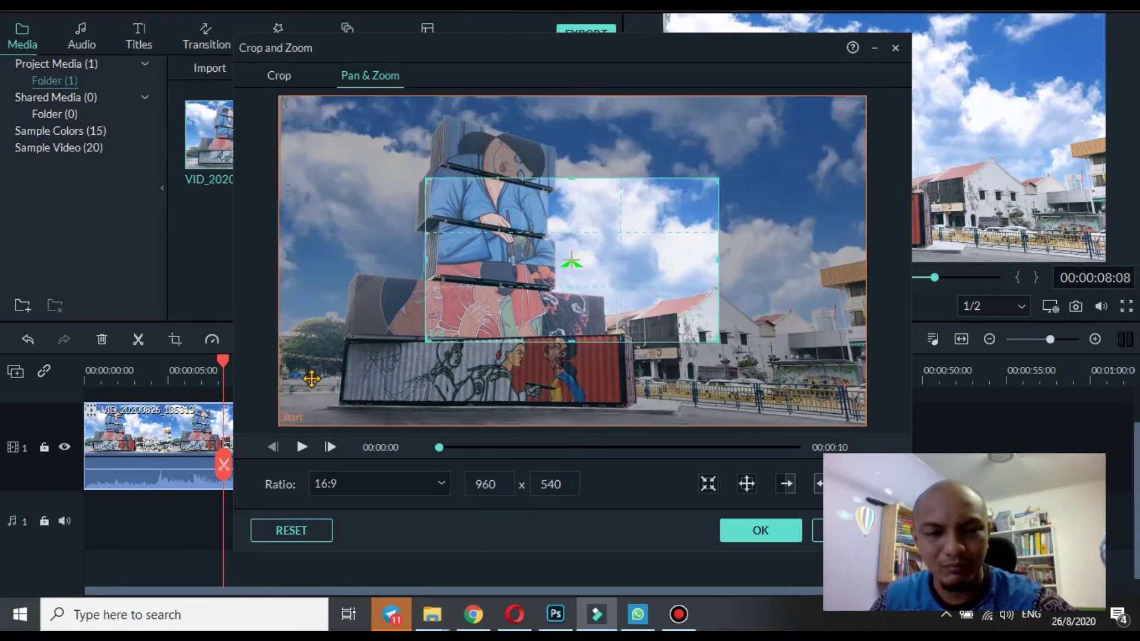
{"action": "left_click", "coordinate": [304, 449]}
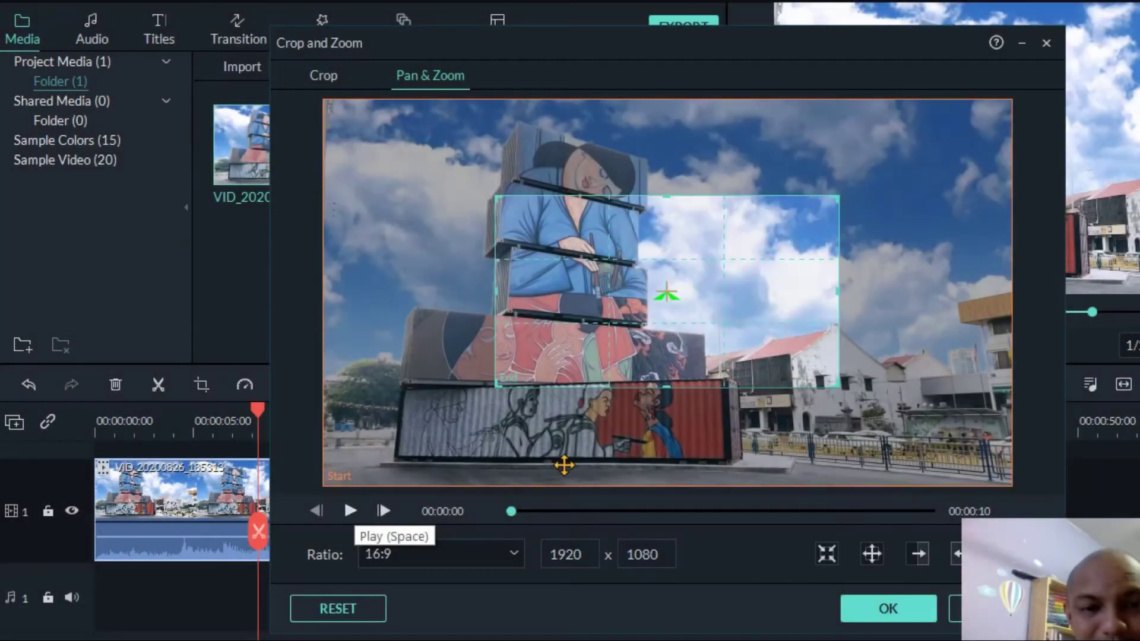
Enlarge the end frame to about 1671 x 940 around the container mural, against the image's upper edge, and preview the zoom.
{"action": "left_click", "coordinate": [743, 308]}
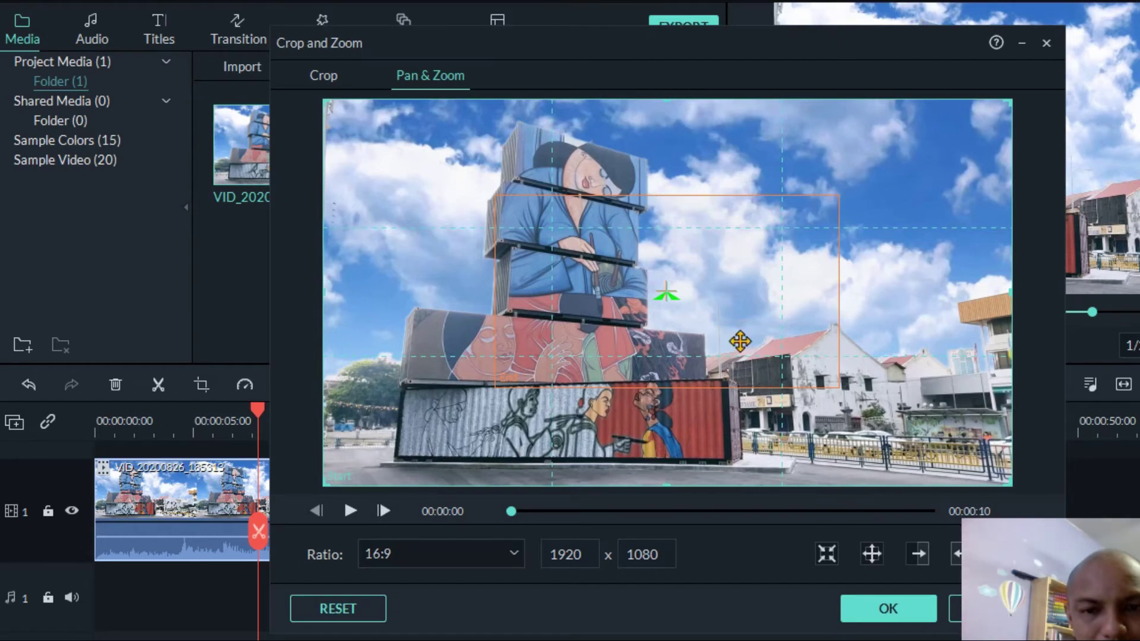
{"action": "left_click", "coordinate": [740, 342]}
{"action": "left_click_drag", "start_coordinate": [834, 388], "coordinate": [961, 457]}
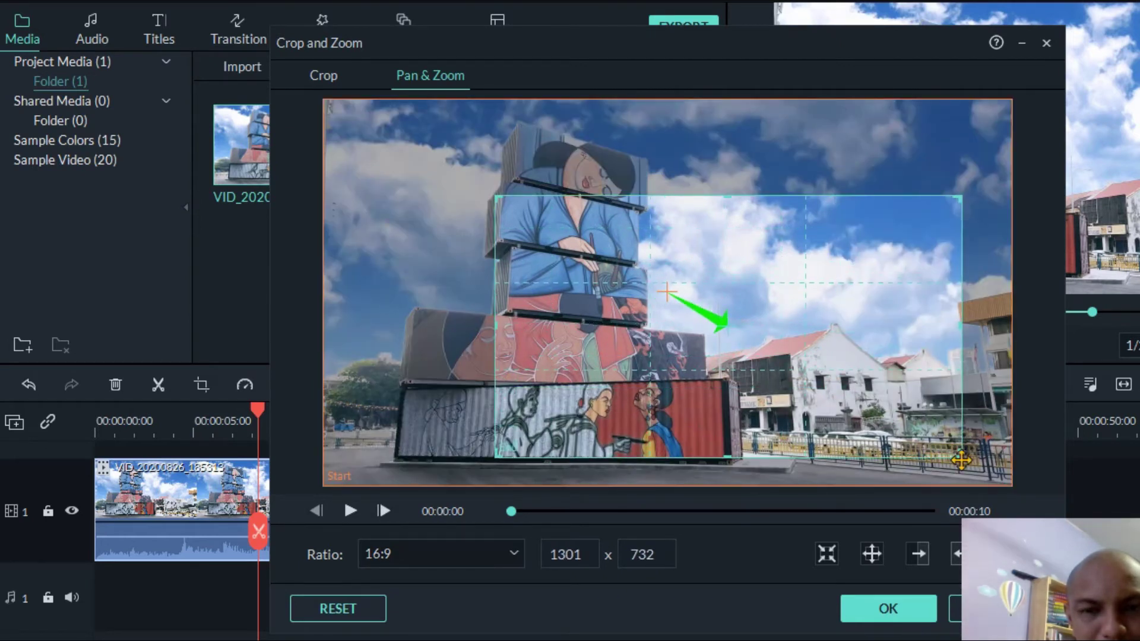
{"action": "left_click_drag", "start_coordinate": [957, 199], "coordinate": [1009, 159]}
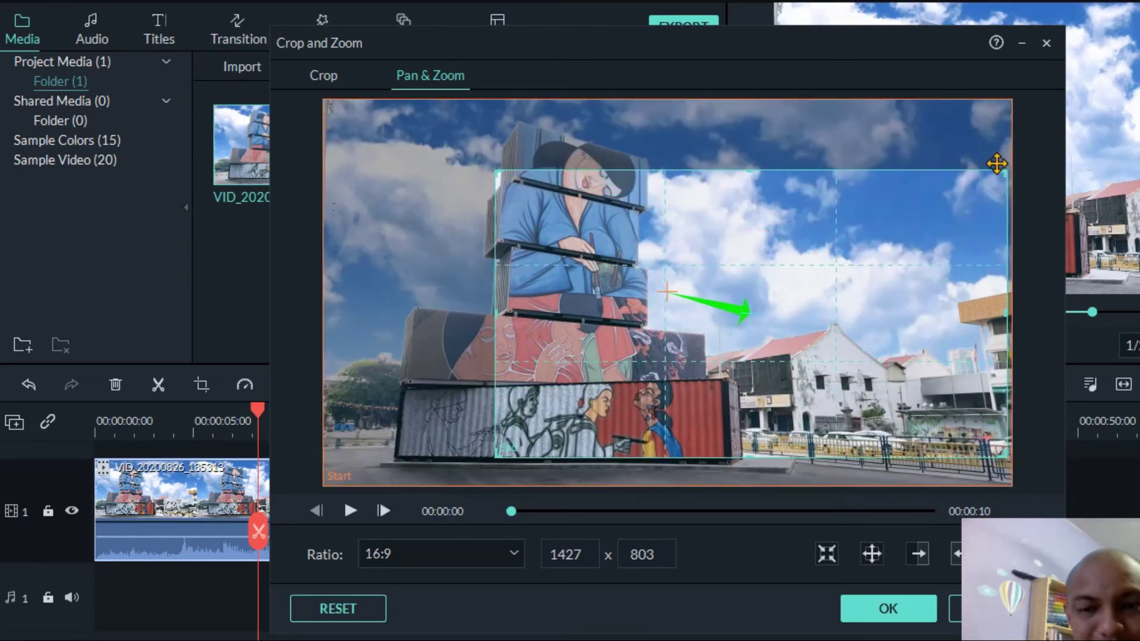
{"action": "left_click_drag", "start_coordinate": [497, 173], "coordinate": [410, 127]}
{"action": "left_click_drag", "start_coordinate": [540, 190], "coordinate": [489, 171]}
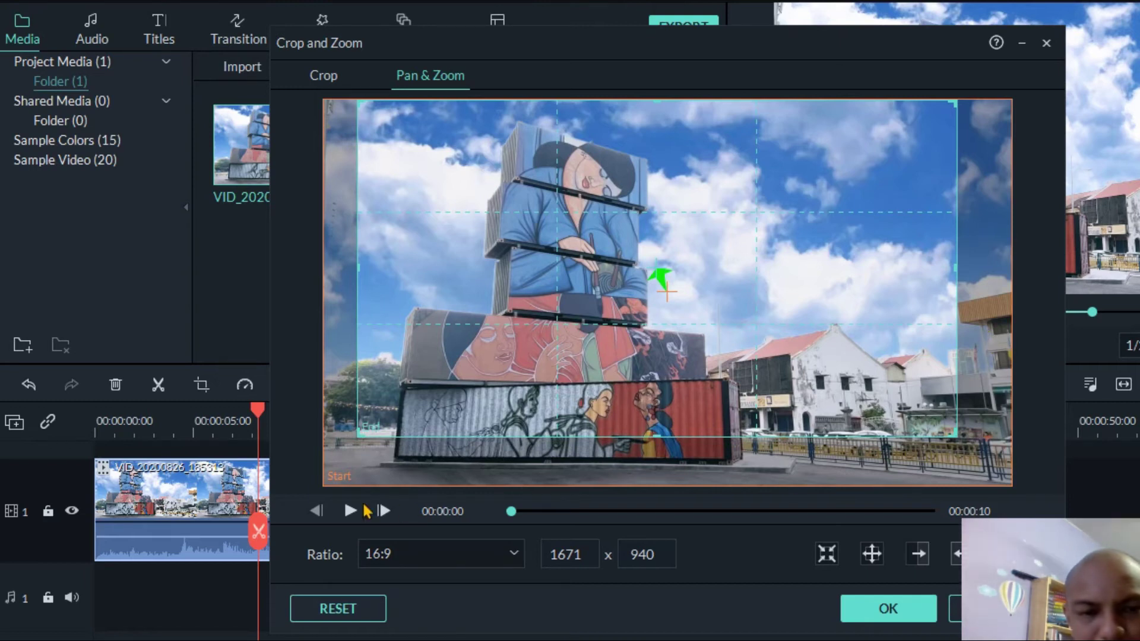
{"action": "left_click", "coordinate": [350, 512]}
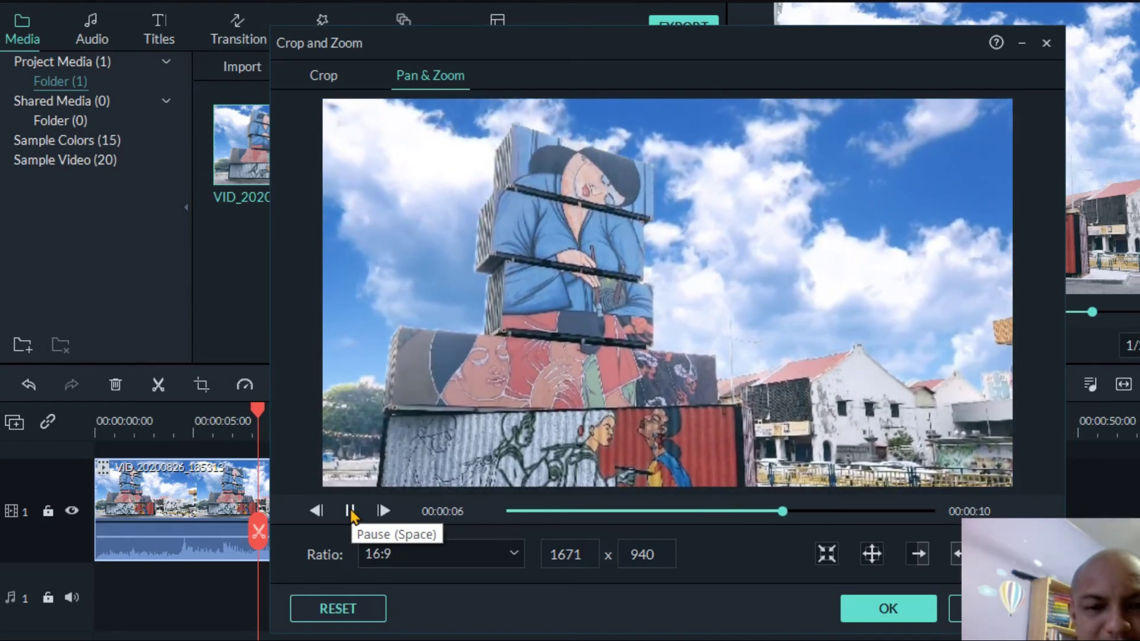
{"action": "left_click", "coordinate": [350, 512]}
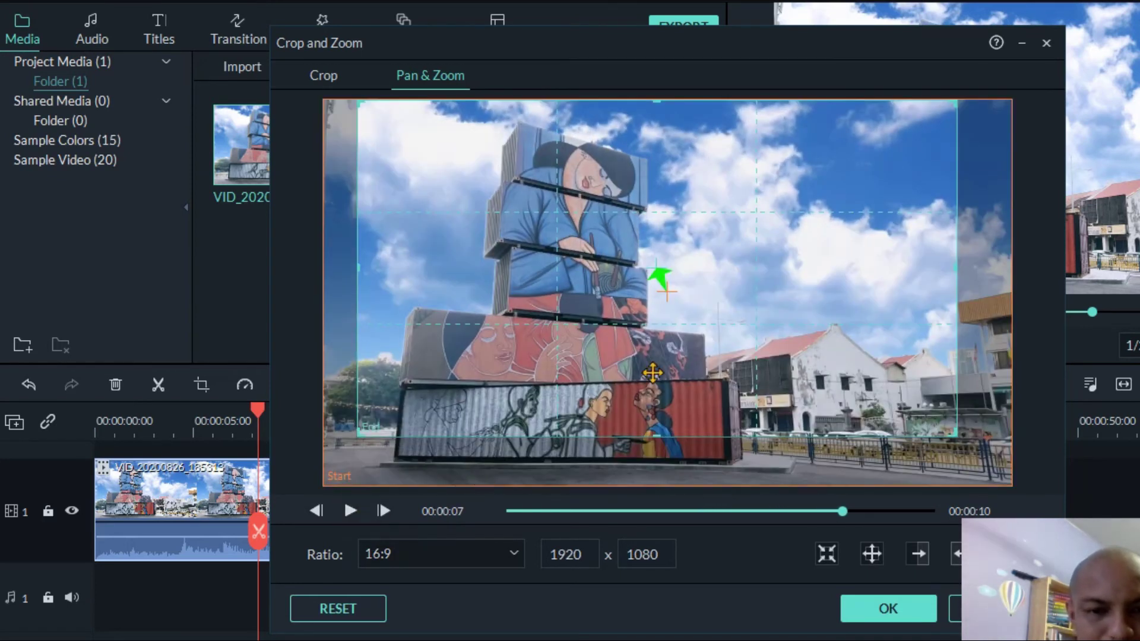
Apply a pan from a start frame of about 1657 x 932 at the image's upper-left corner to an end frame of about 1651 x 929 at its upper-right.
{"action": "left_click", "coordinate": [768, 465]}
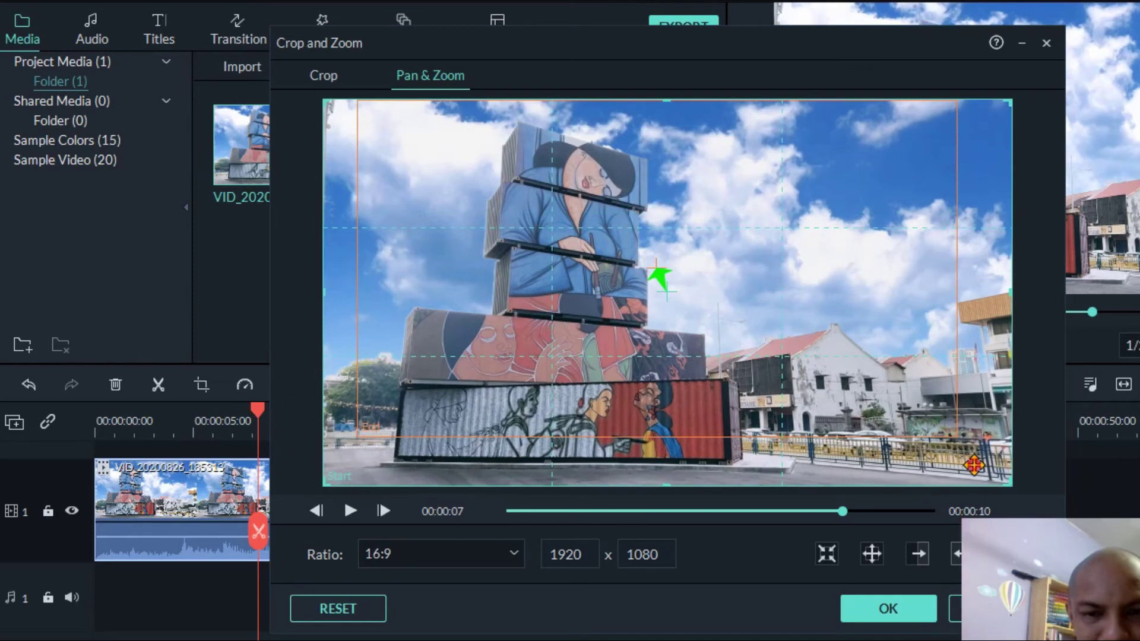
{"action": "left_click_drag", "start_coordinate": [1003, 485], "coordinate": [917, 456]}
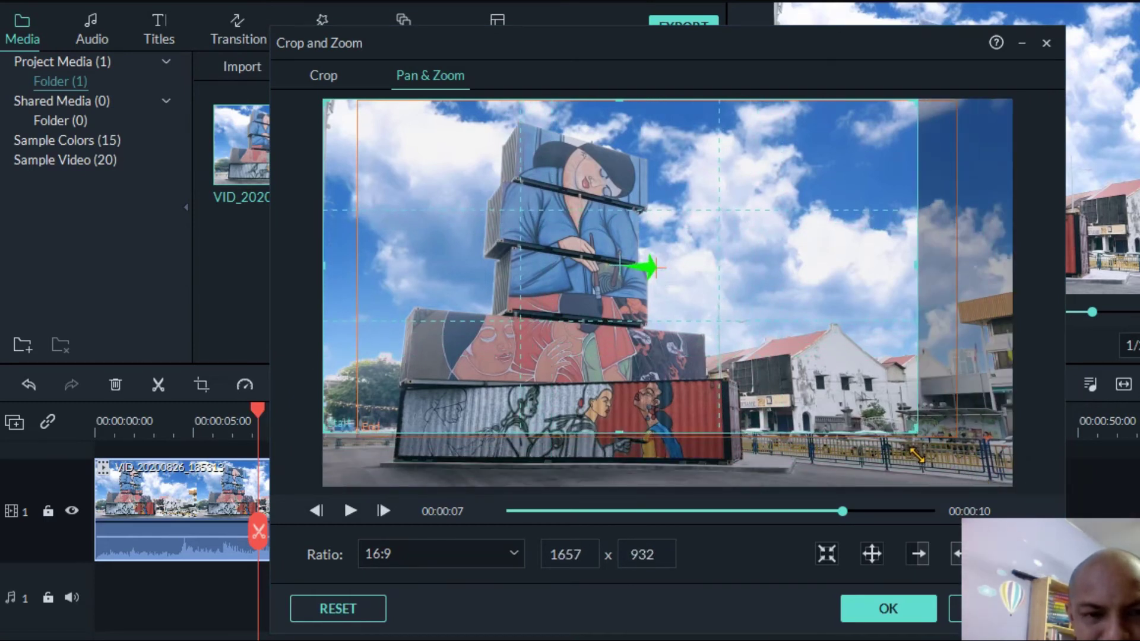
{"action": "left_click", "coordinate": [681, 298]}
{"action": "left_click_drag", "start_coordinate": [455, 256], "coordinate": [513, 246]}
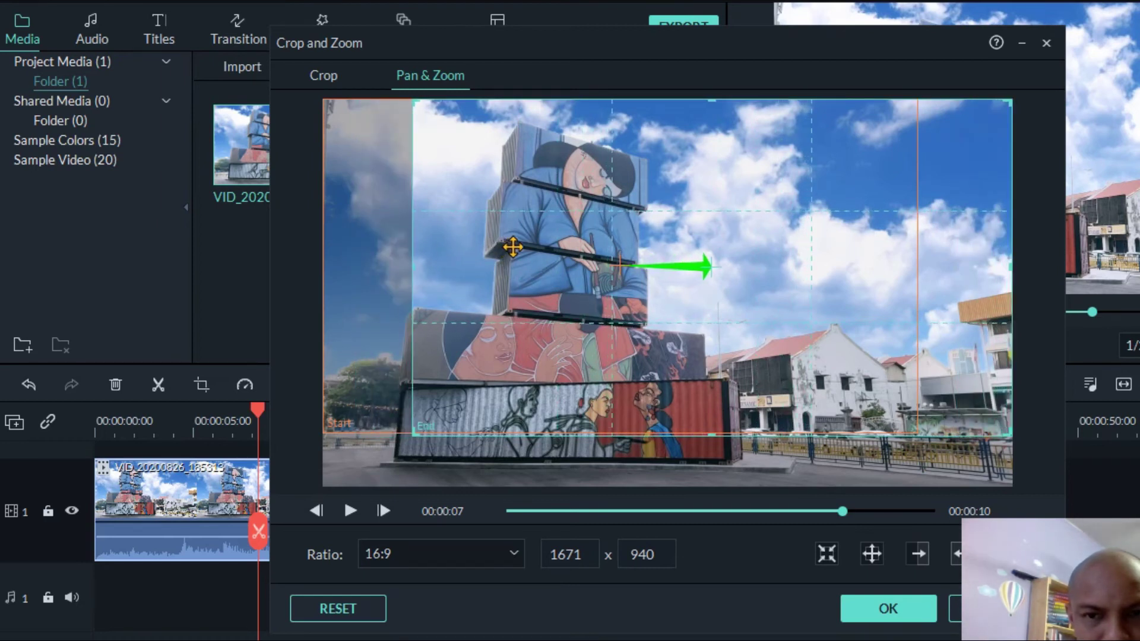
{"action": "left_click_drag", "start_coordinate": [715, 436], "coordinate": [715, 433]}
{"action": "left_click_drag", "start_coordinate": [705, 357], "coordinate": [715, 357]}
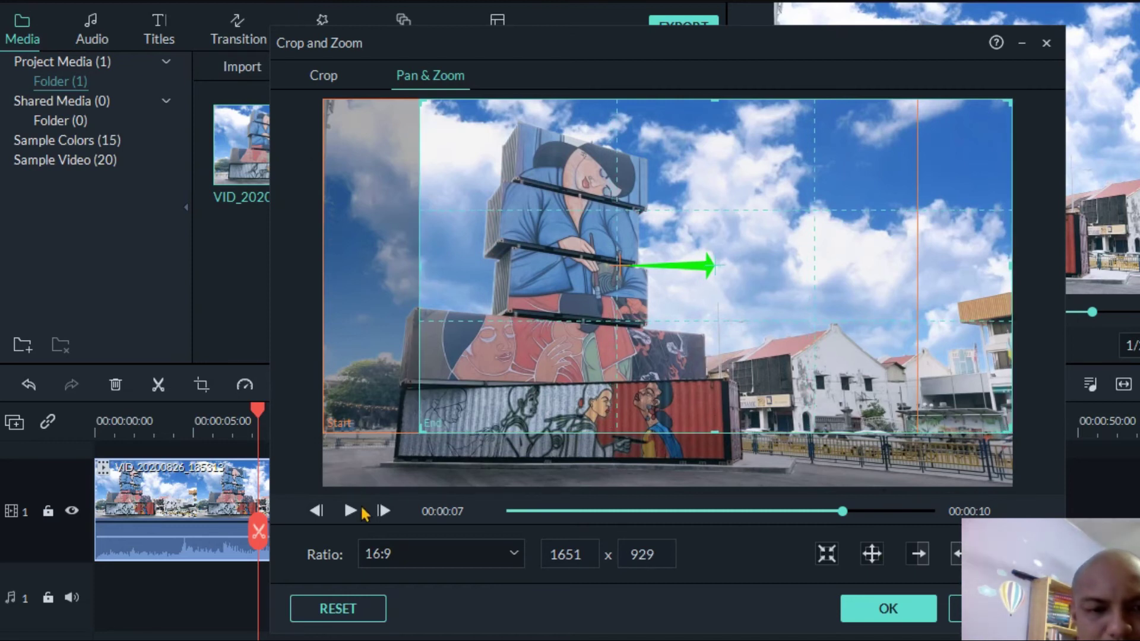
{"action": "left_click", "coordinate": [350, 511]}
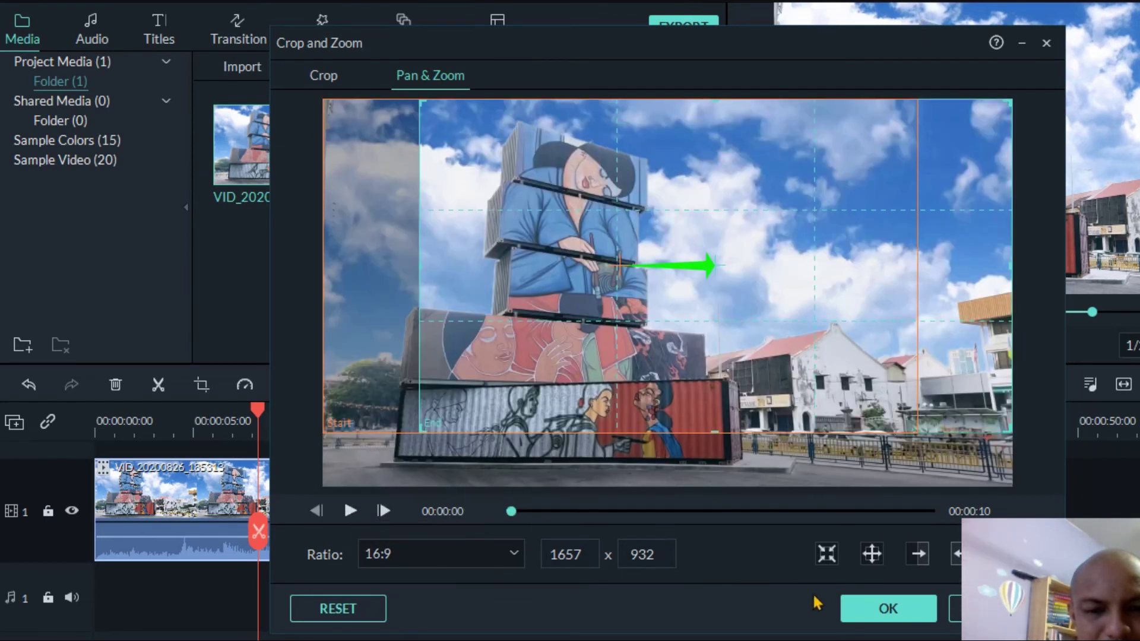
{"action": "left_click", "coordinate": [877, 606]}
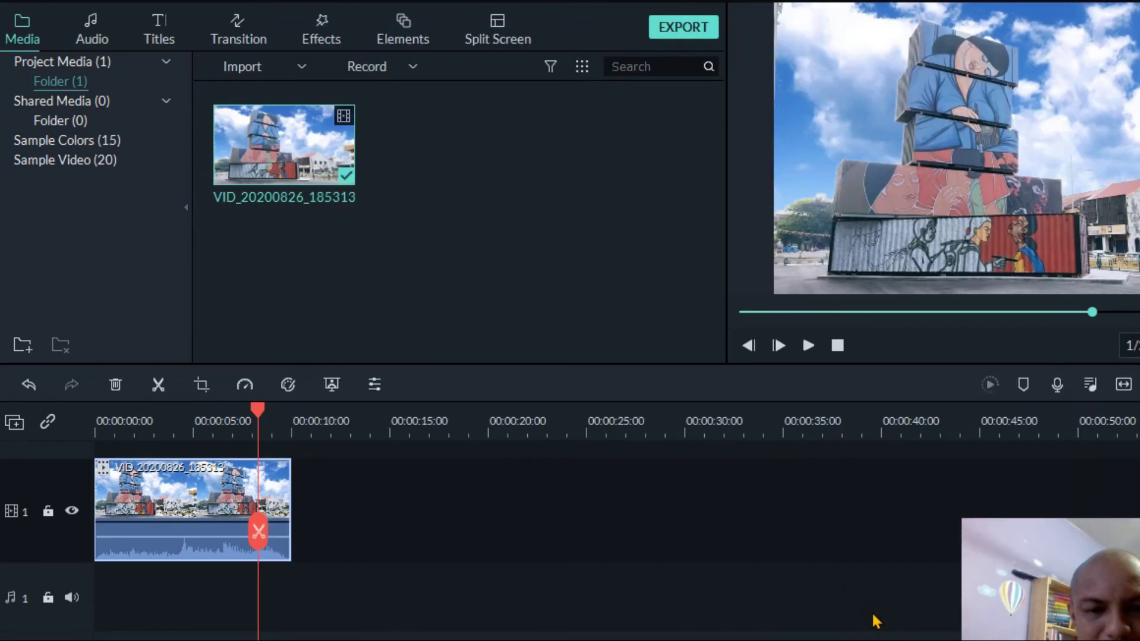
Open the Create Video export for the project.
{"action": "left_click", "coordinate": [306, 5]}
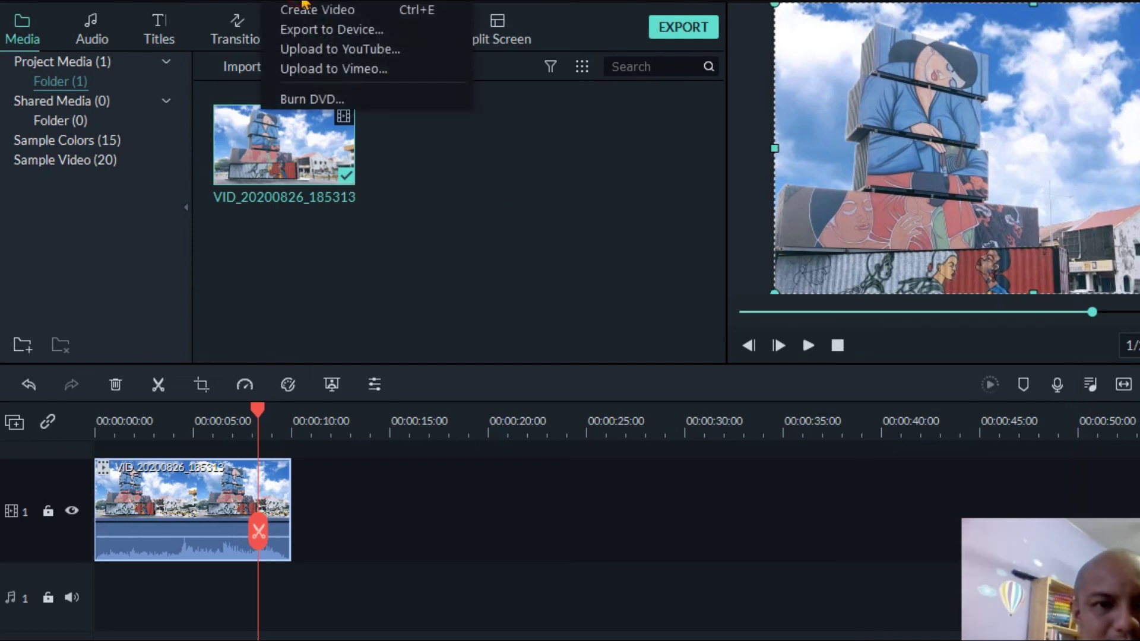
{"action": "left_click", "coordinate": [309, 10]}
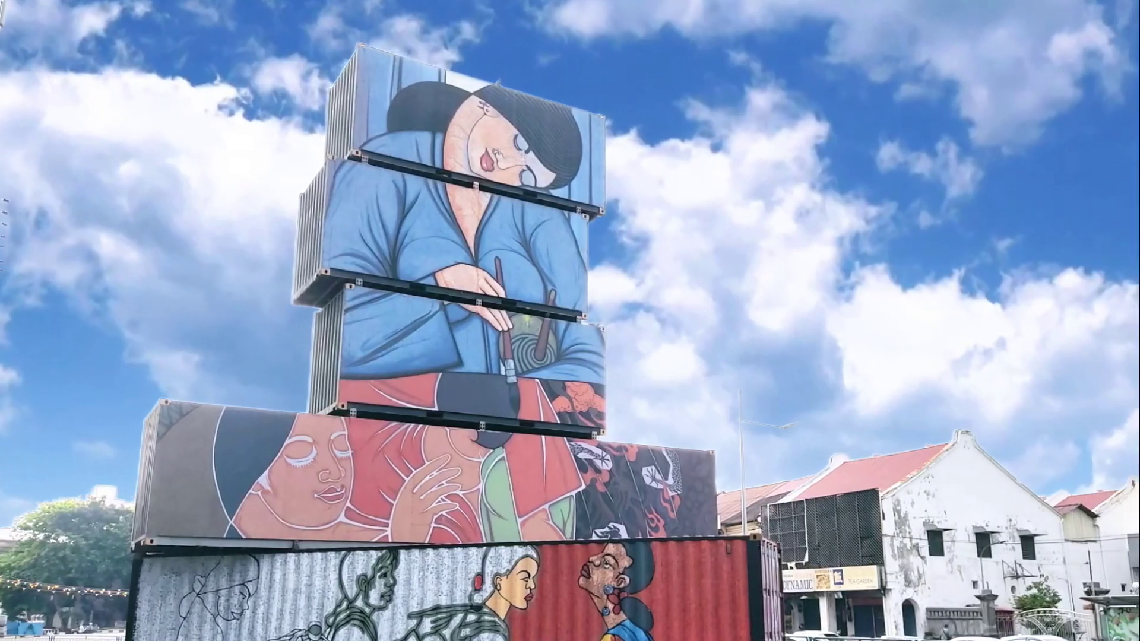